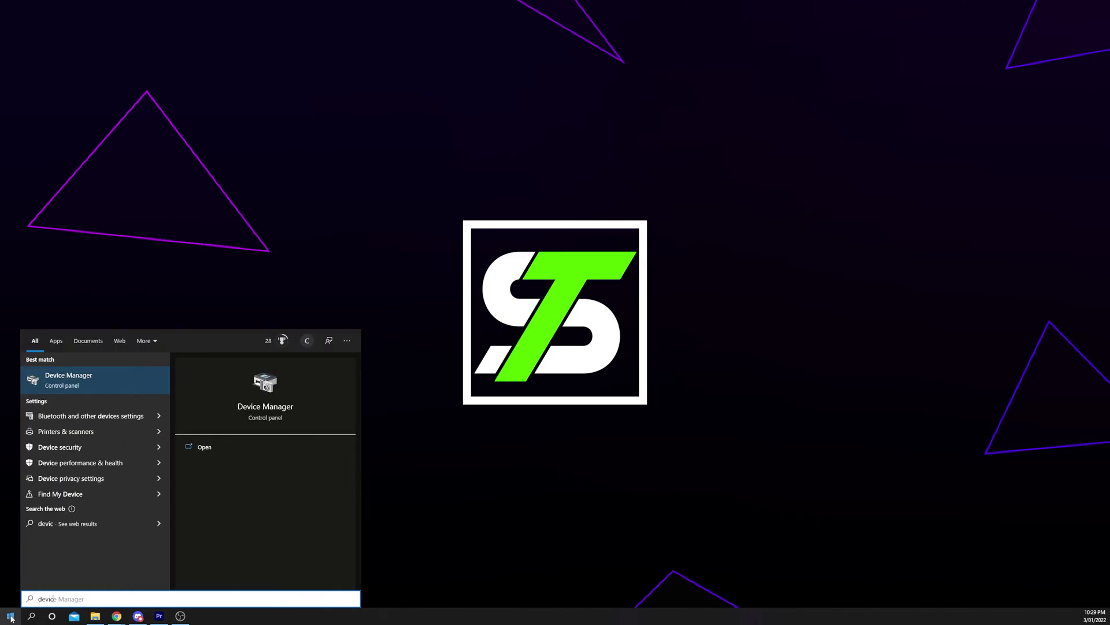
text(e)
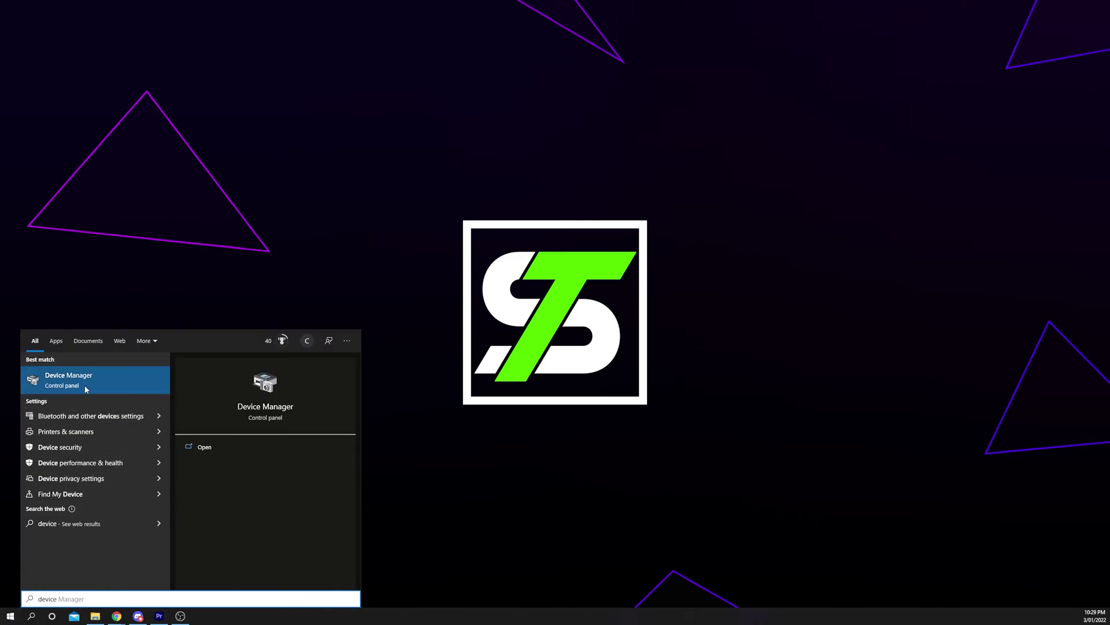
Step: Update the GTX 1080 Ti driver via automatic search; Windows reports the best driver is installed
click(80, 385)
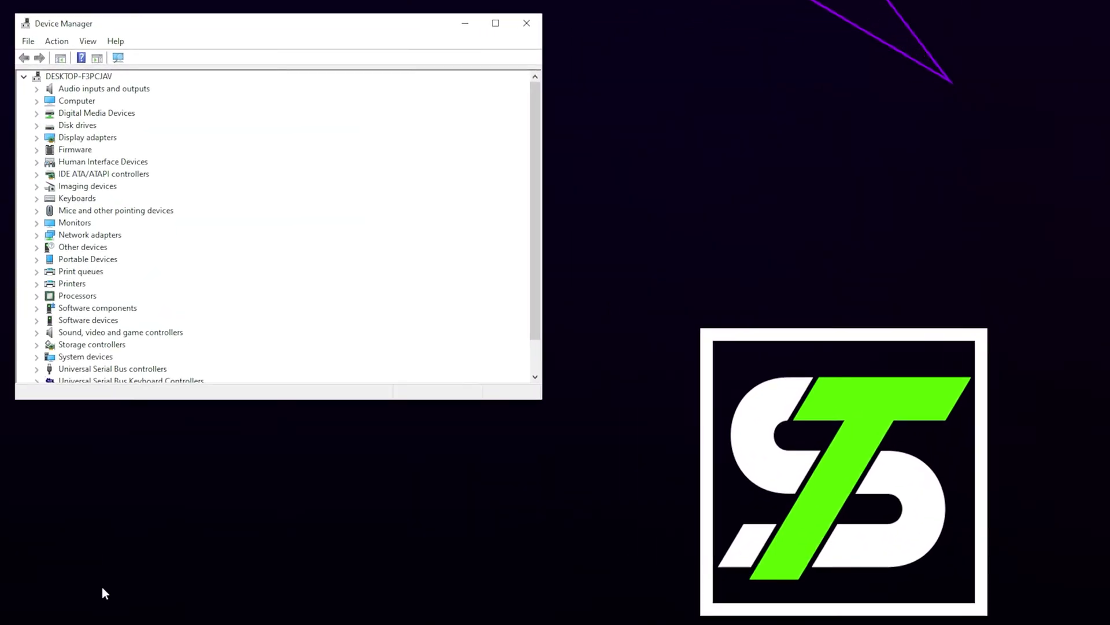
click(36, 147)
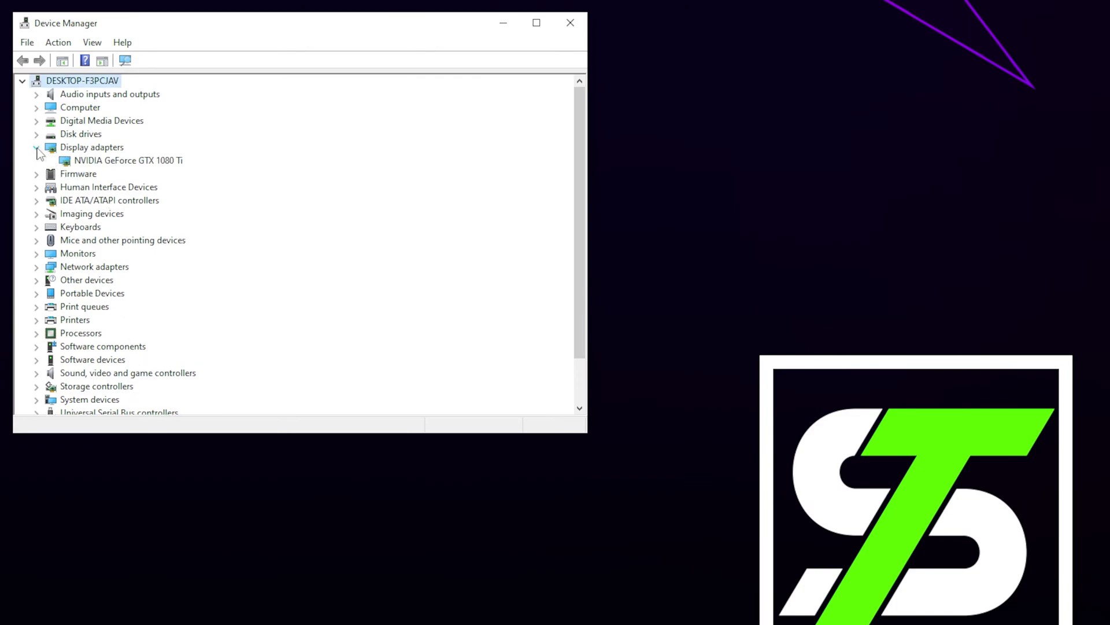
right_click(111, 161)
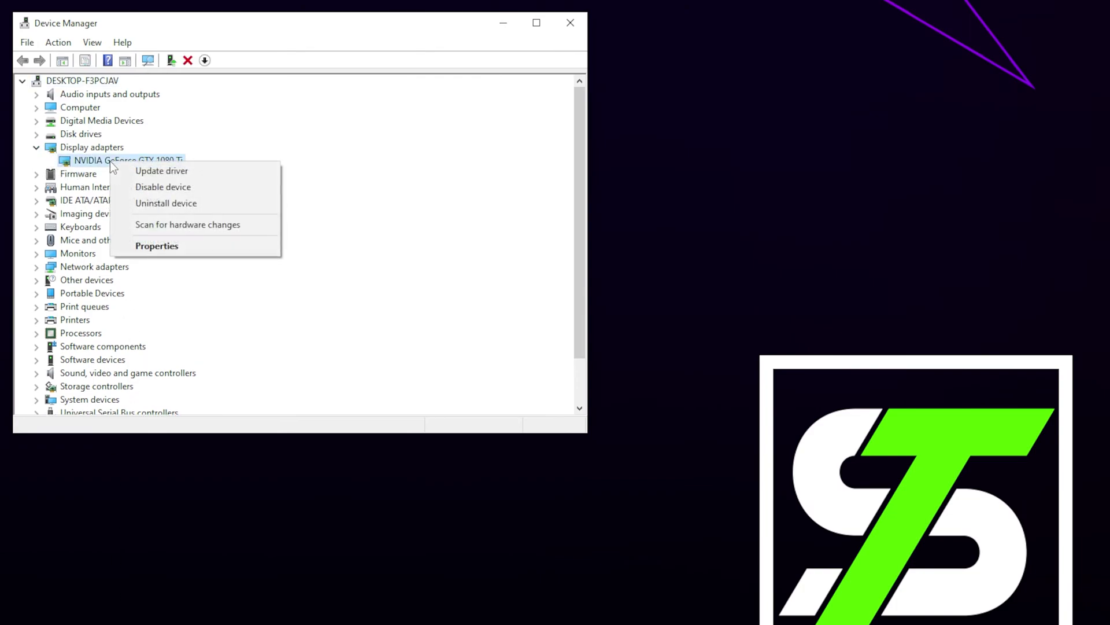
click(172, 173)
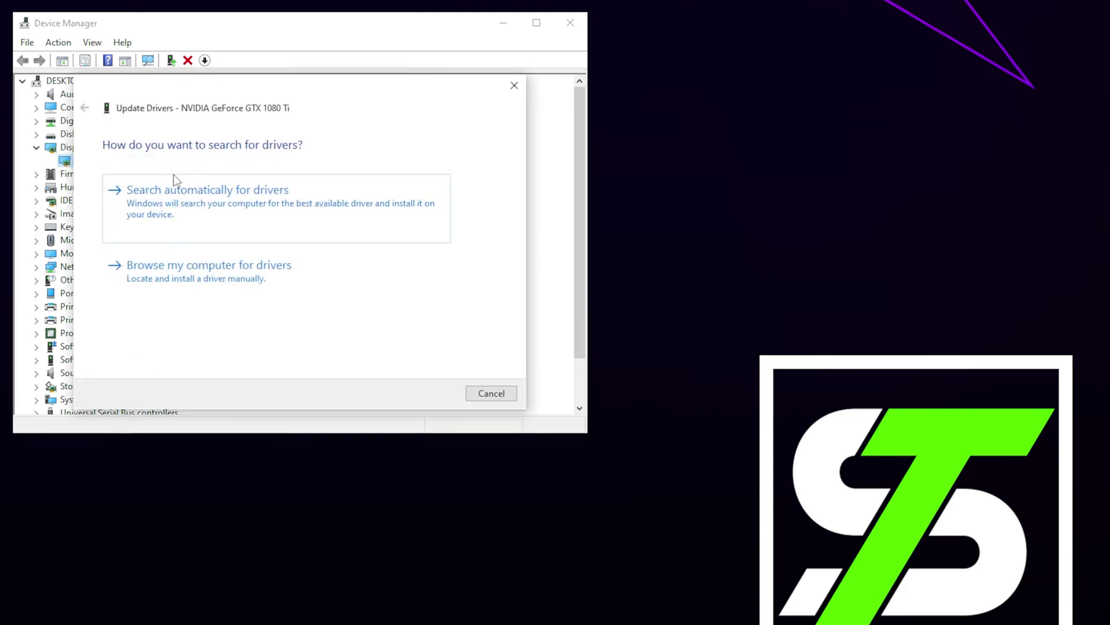
click(205, 207)
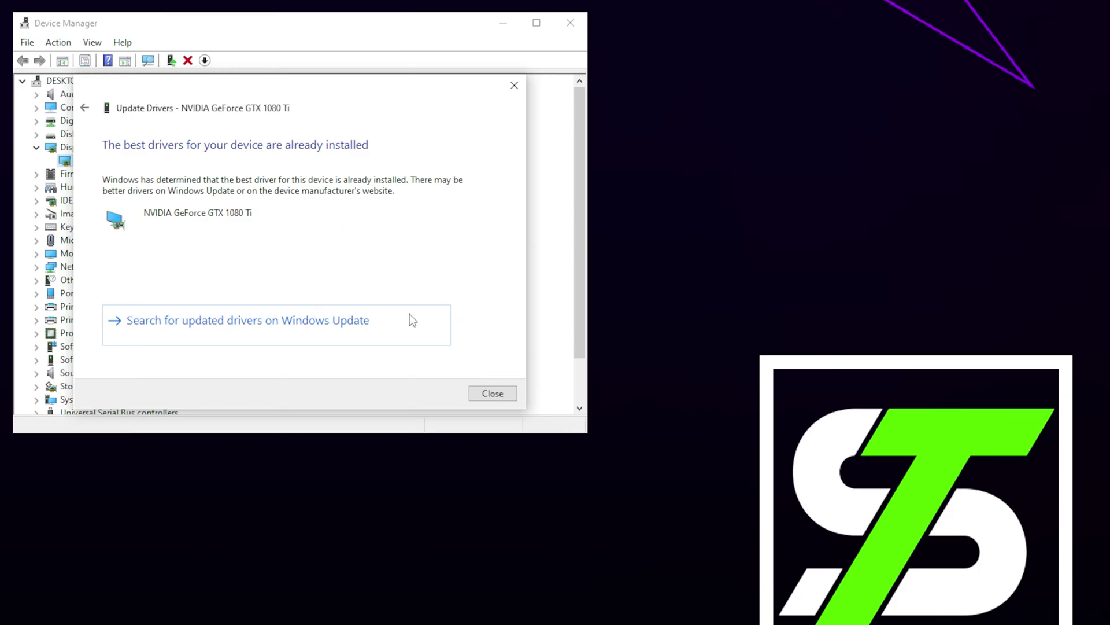
click(493, 394)
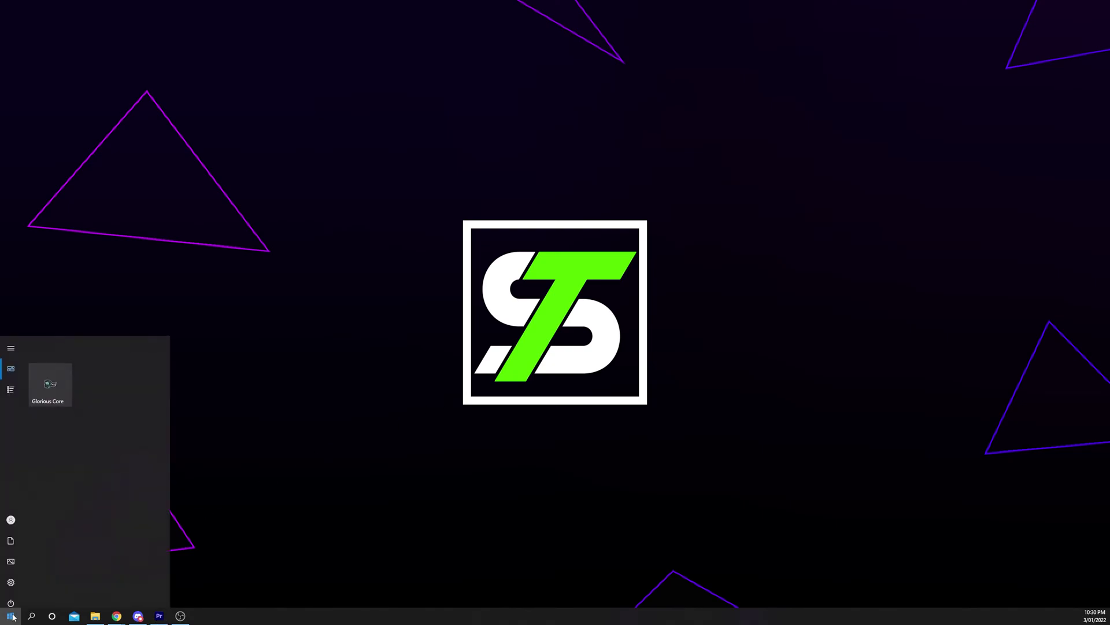
mouse_move(23, 576)
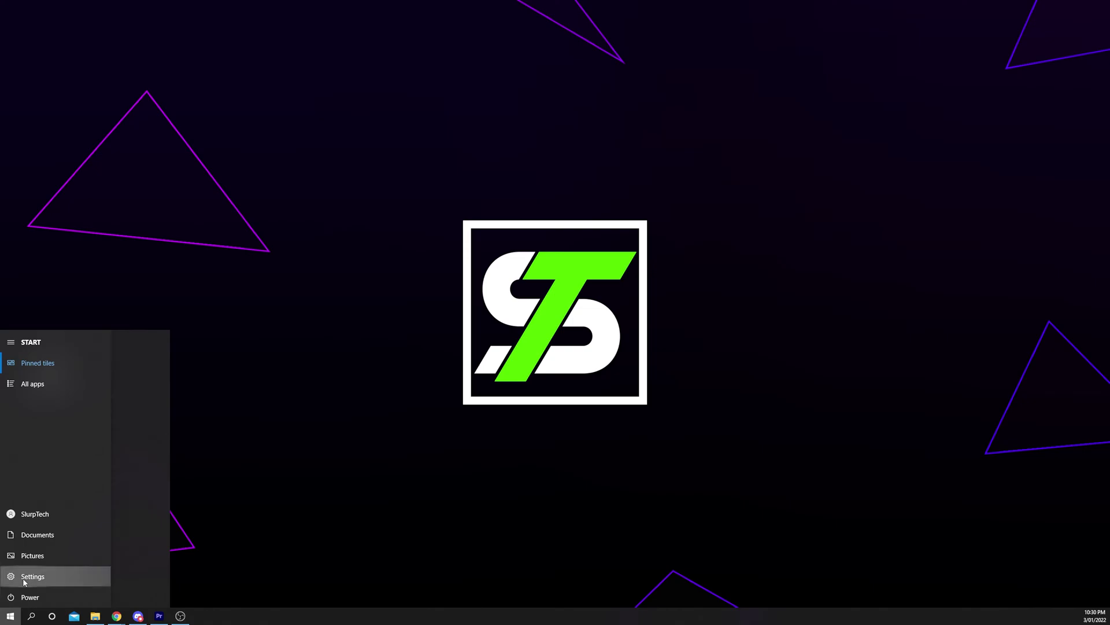
Step: Reach the System > Display settings page in Windows Settings
click(26, 576)
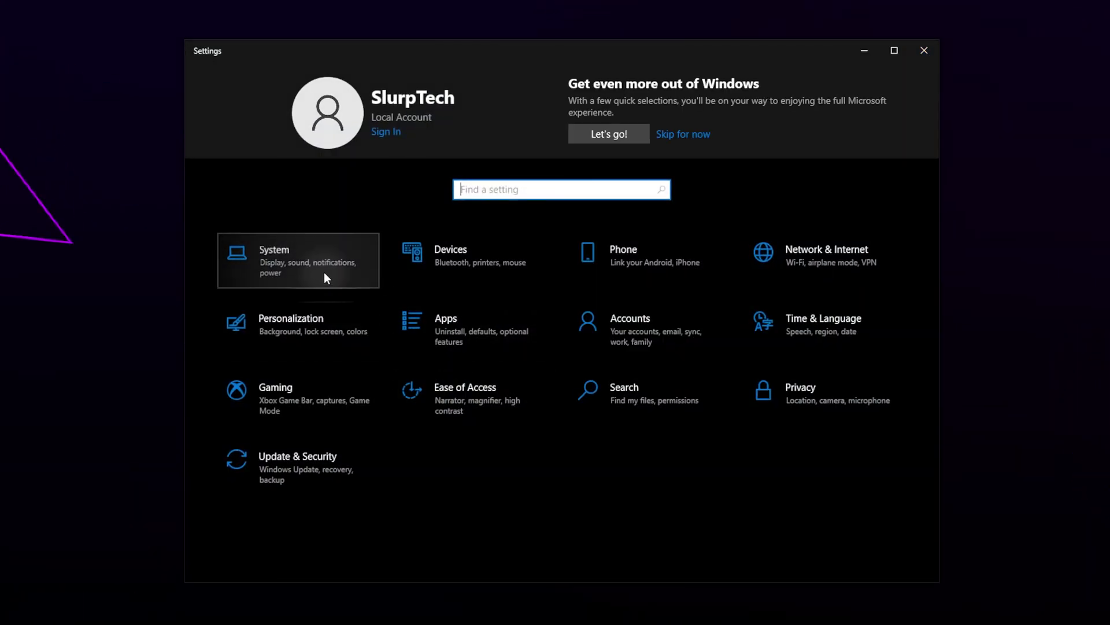
click(323, 271)
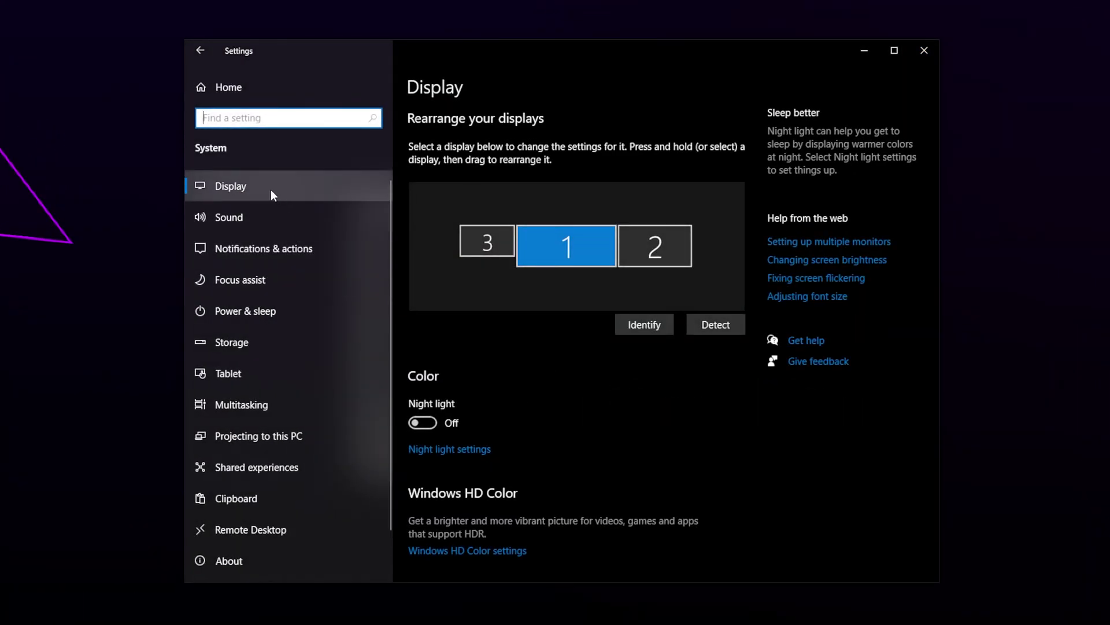
click(253, 186)
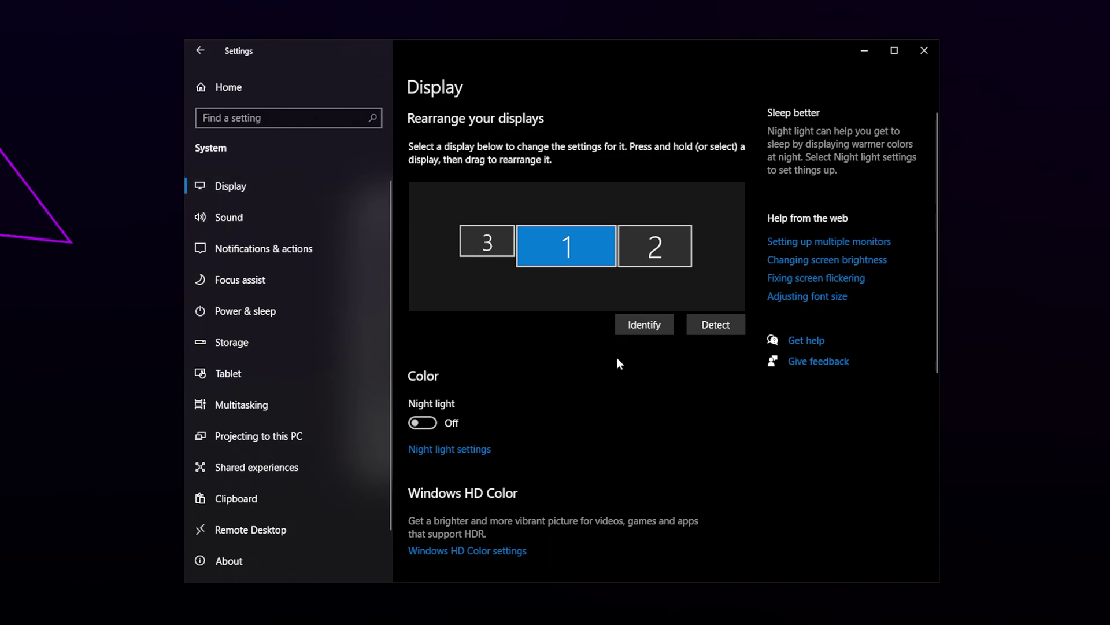
scroll(622, 450, down, 5)
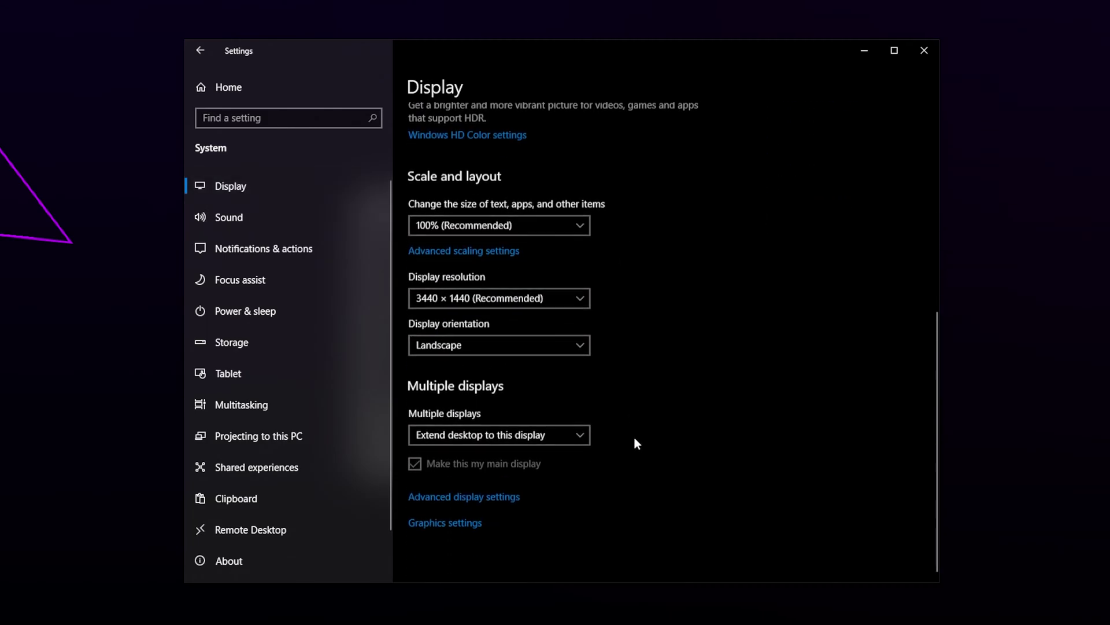
Step: Add ModernWarfare.exe as a desktop app to the graphics performance preference list
click(450, 525)
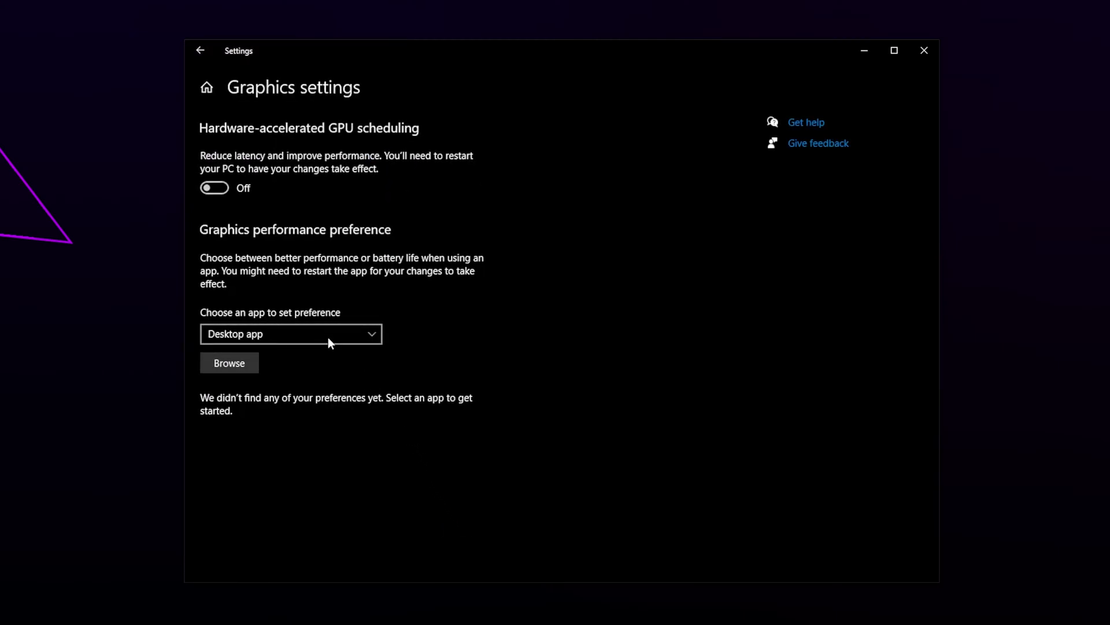
click(283, 339)
click(234, 336)
click(241, 371)
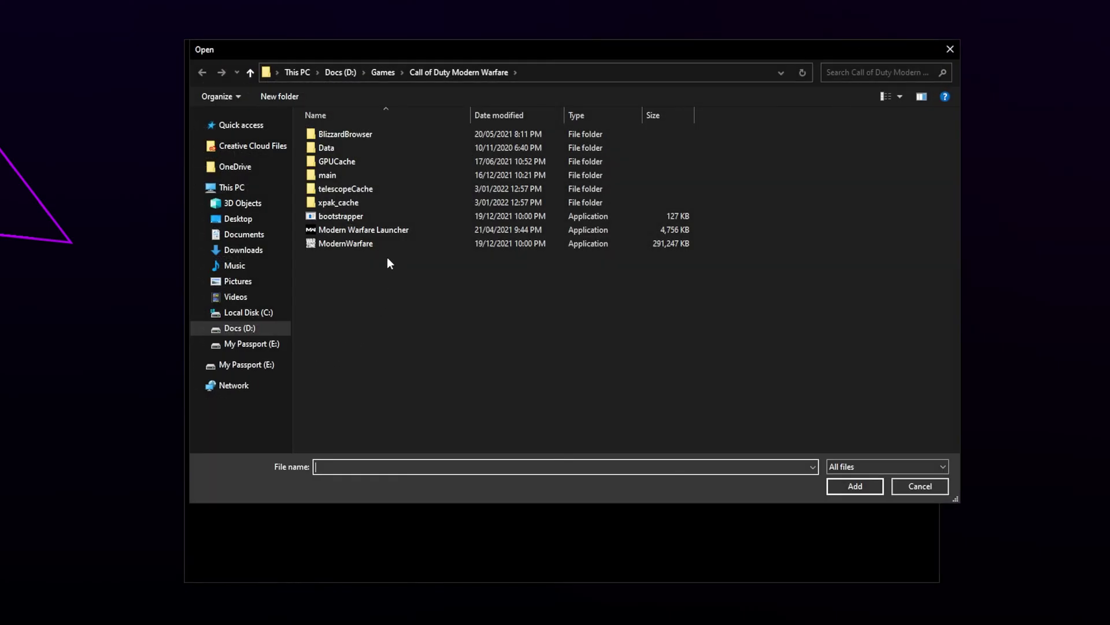
click(364, 247)
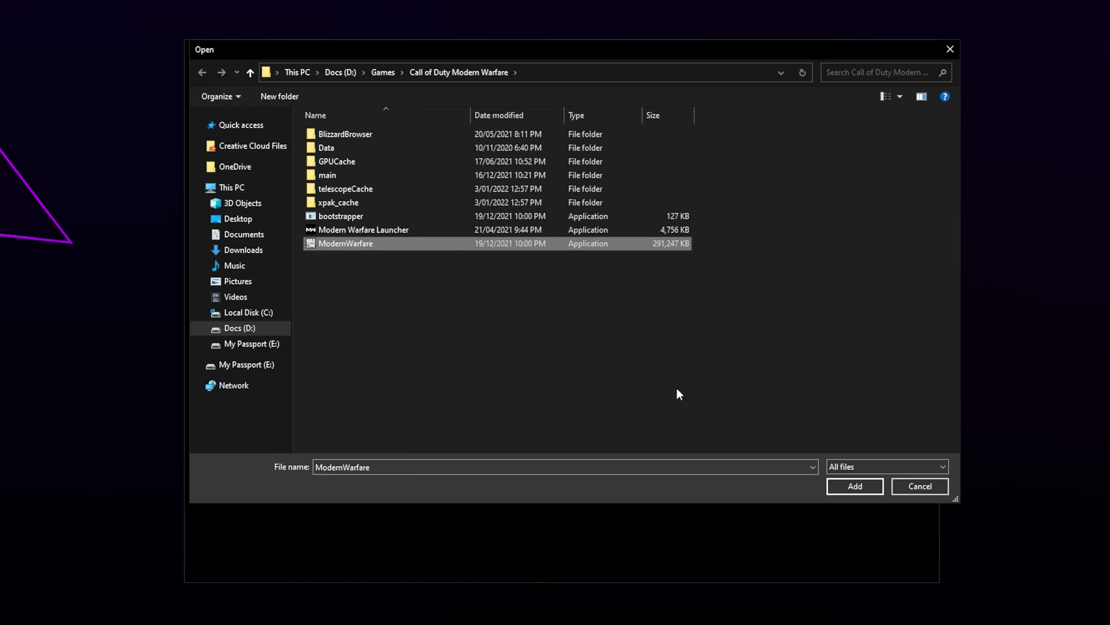
click(855, 487)
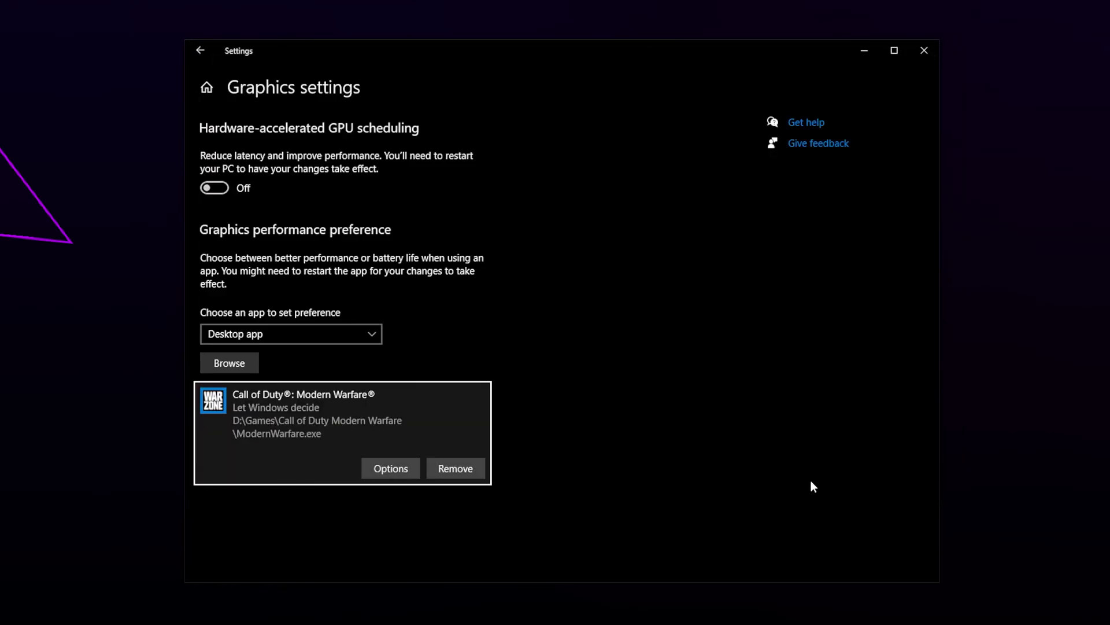
Step: Set Modern Warfare's graphics preference to High performance on the GTX 1080 Ti and save
click(392, 467)
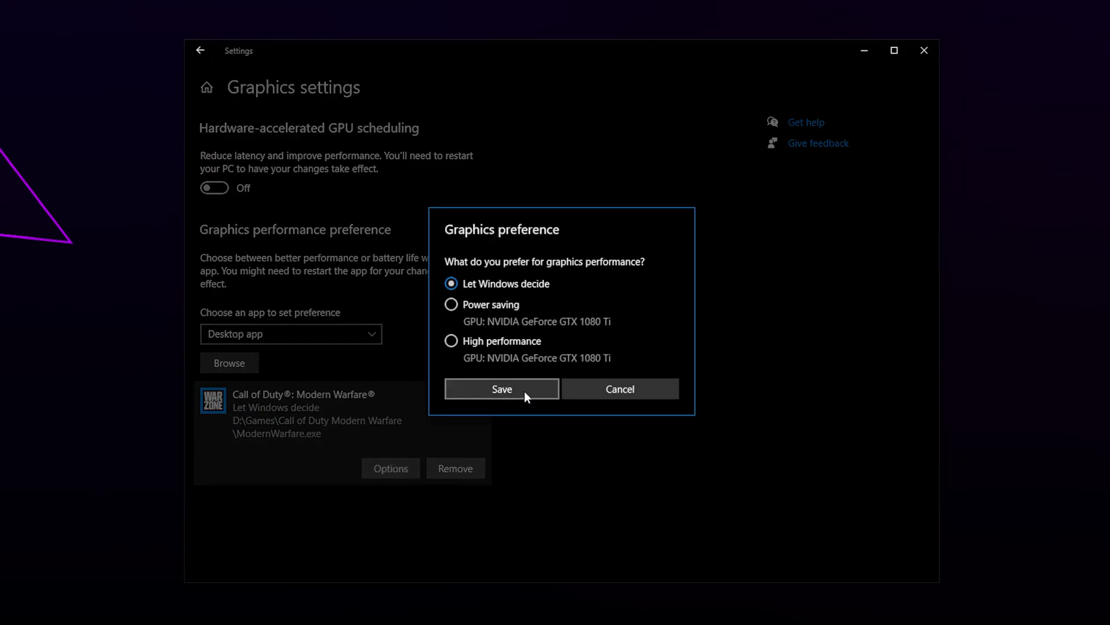
click(522, 342)
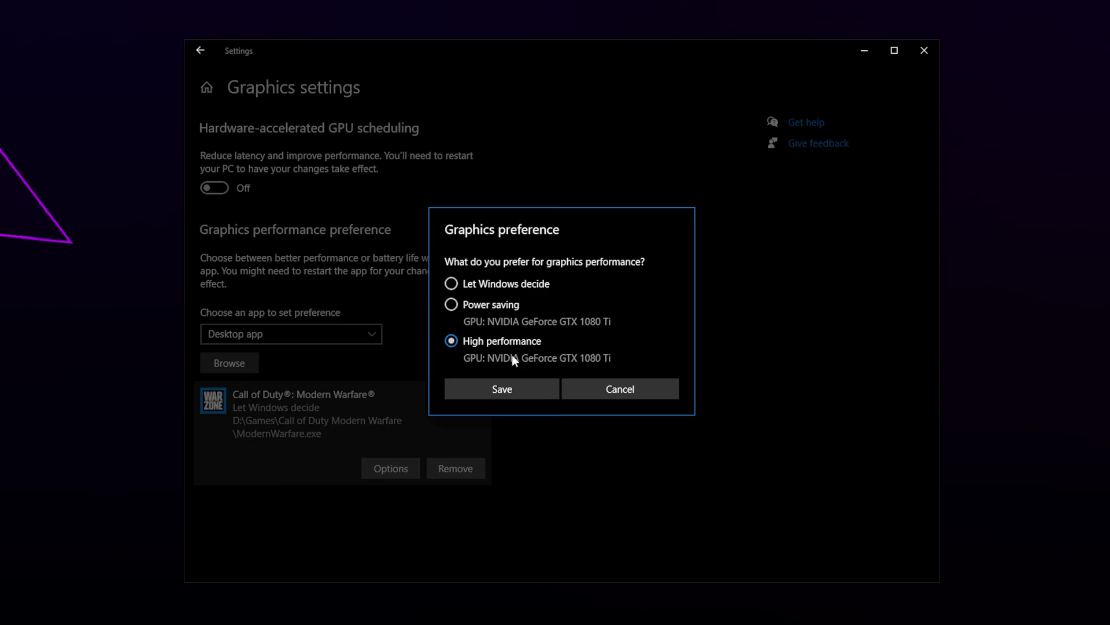
click(508, 391)
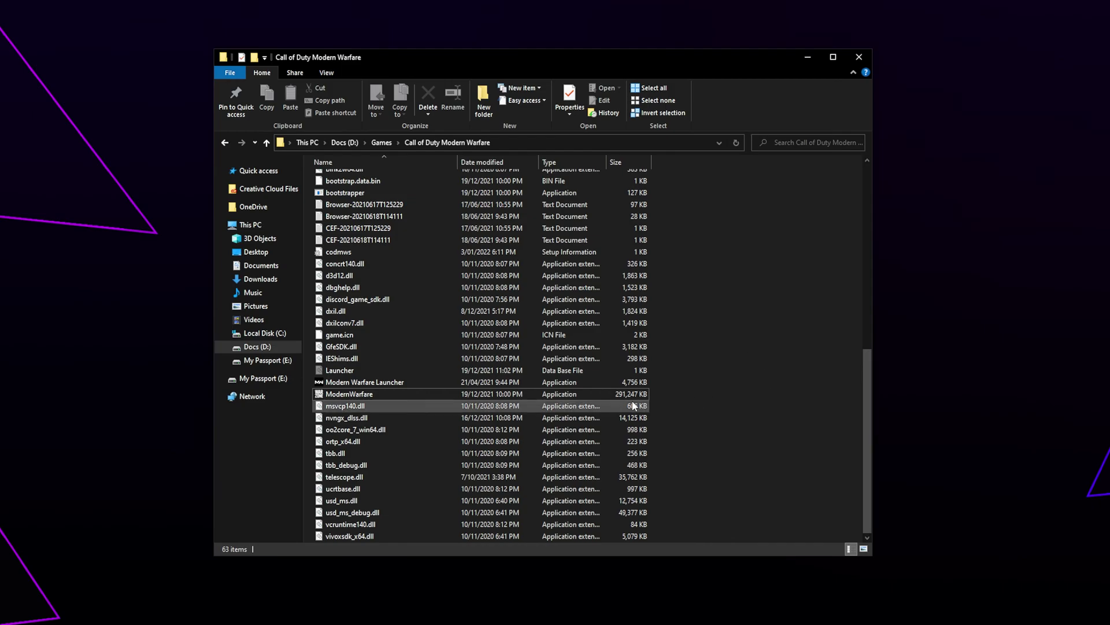
Step: Set ModernWarfare.exe to always run as administrator in its Compatibility properties
click(384, 393)
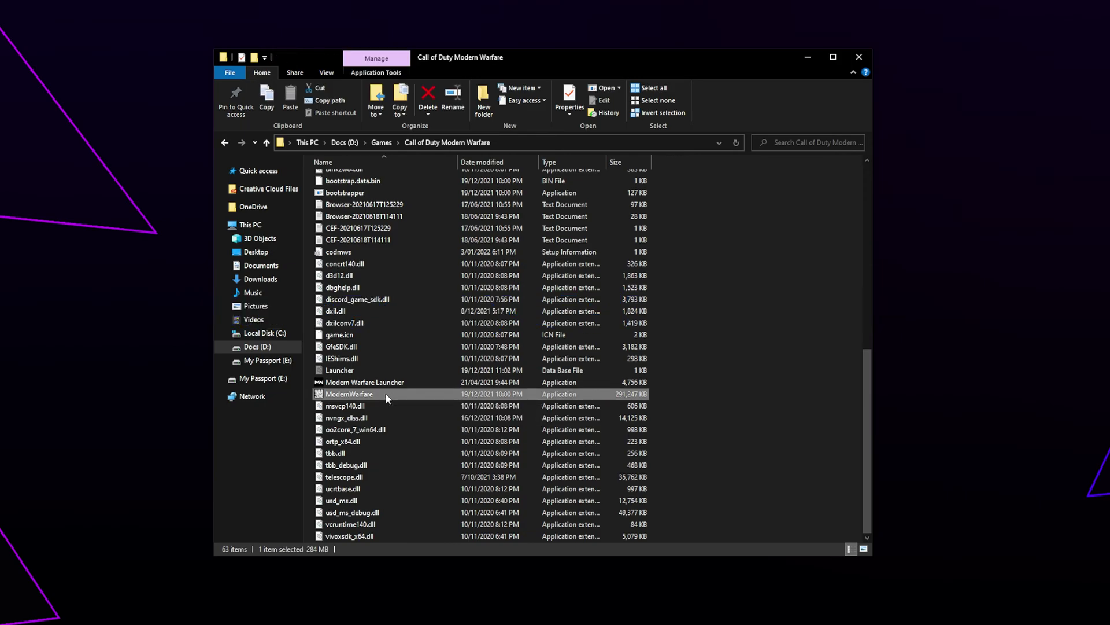
right_click(379, 395)
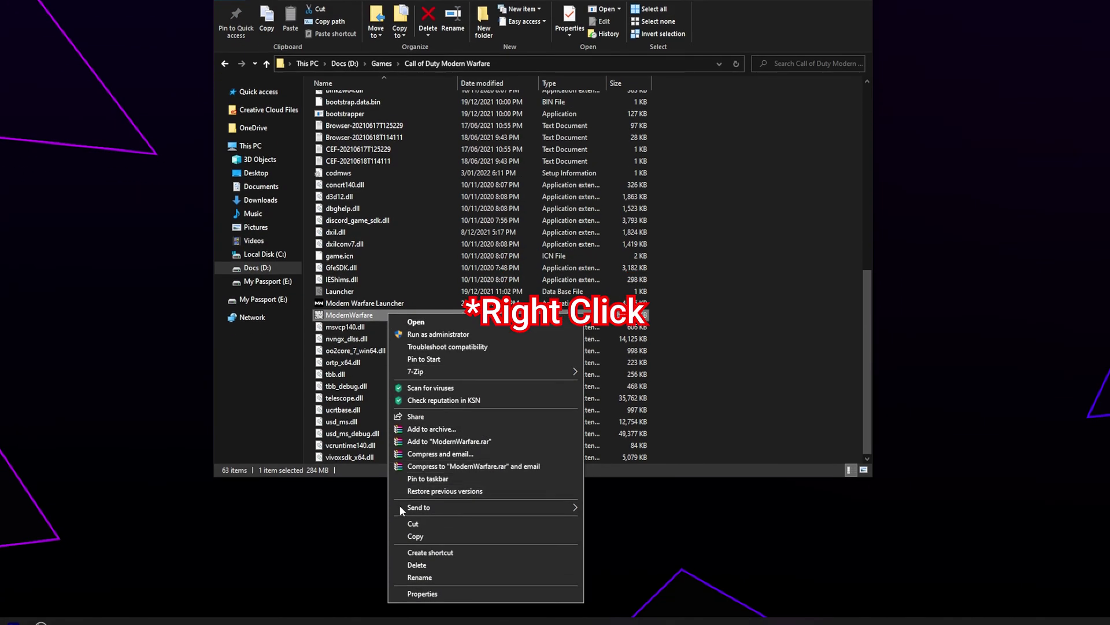
click(422, 593)
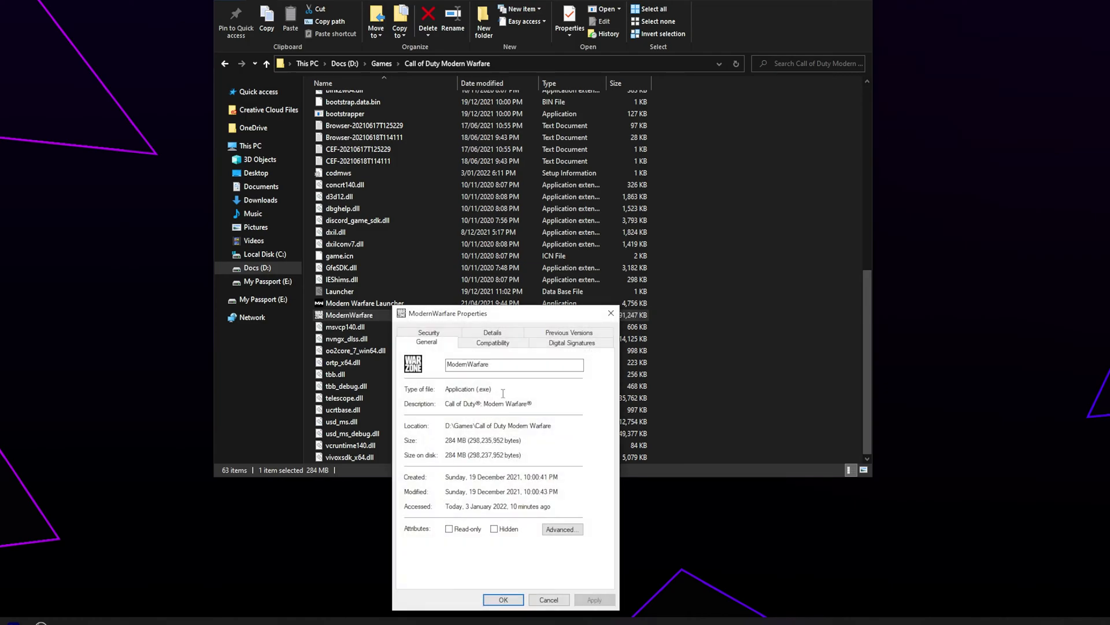
click(508, 349)
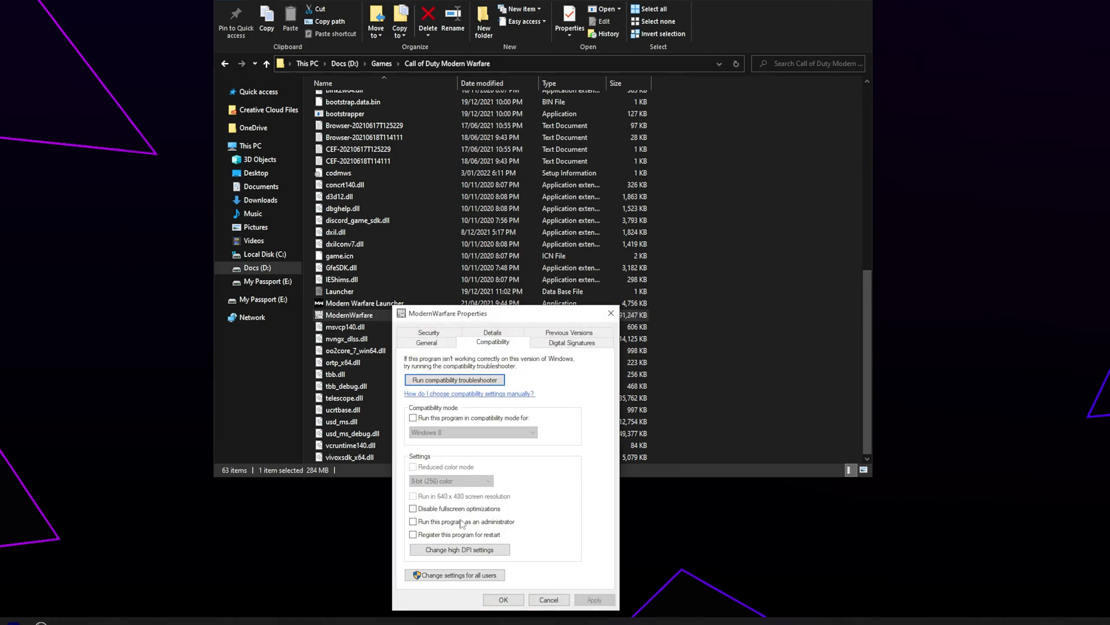
click(414, 521)
click(593, 600)
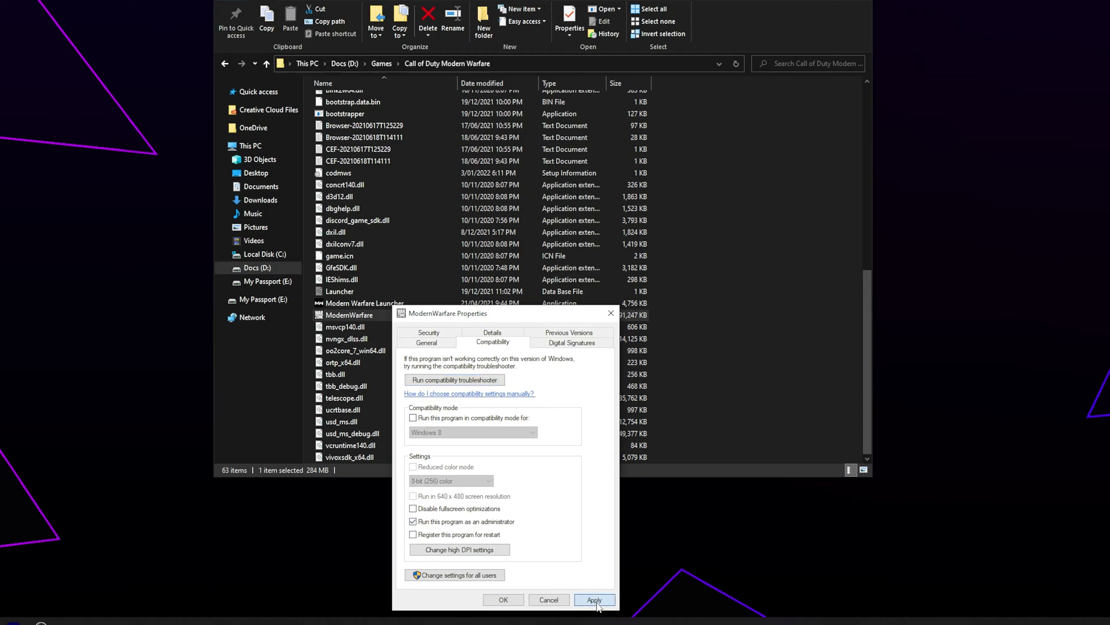
click(503, 600)
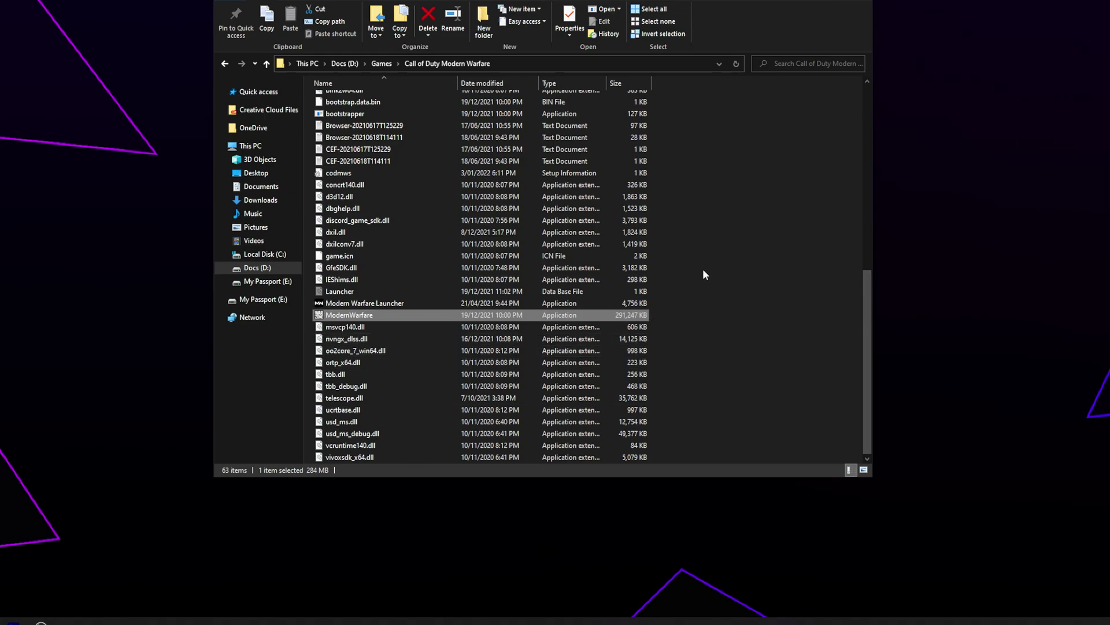
Step: Reopen ModernWarfare.exe properties to show the Compatibility settings again
right_click(403, 321)
click(435, 598)
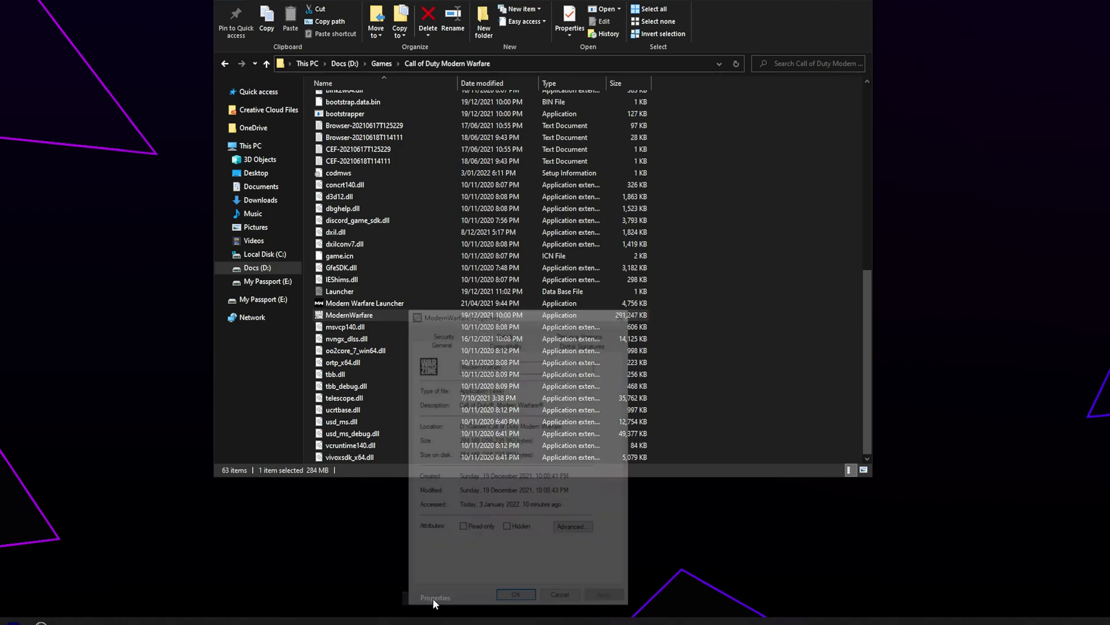
click(506, 343)
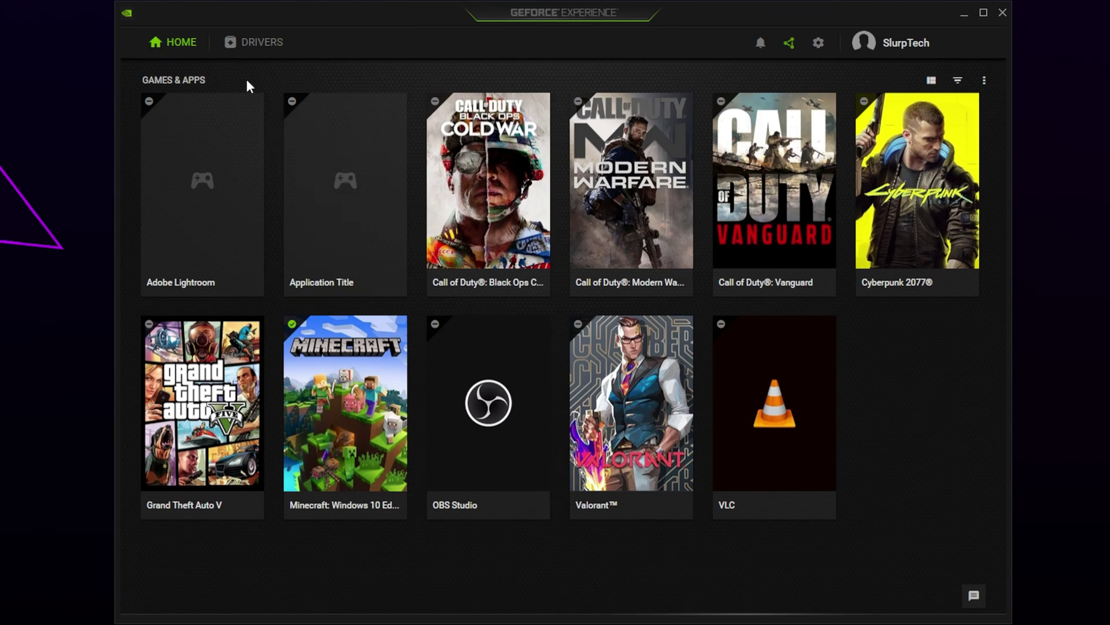
Step: Start express installation of GeForce Game Ready Driver 497.29 from the Drivers page
click(247, 60)
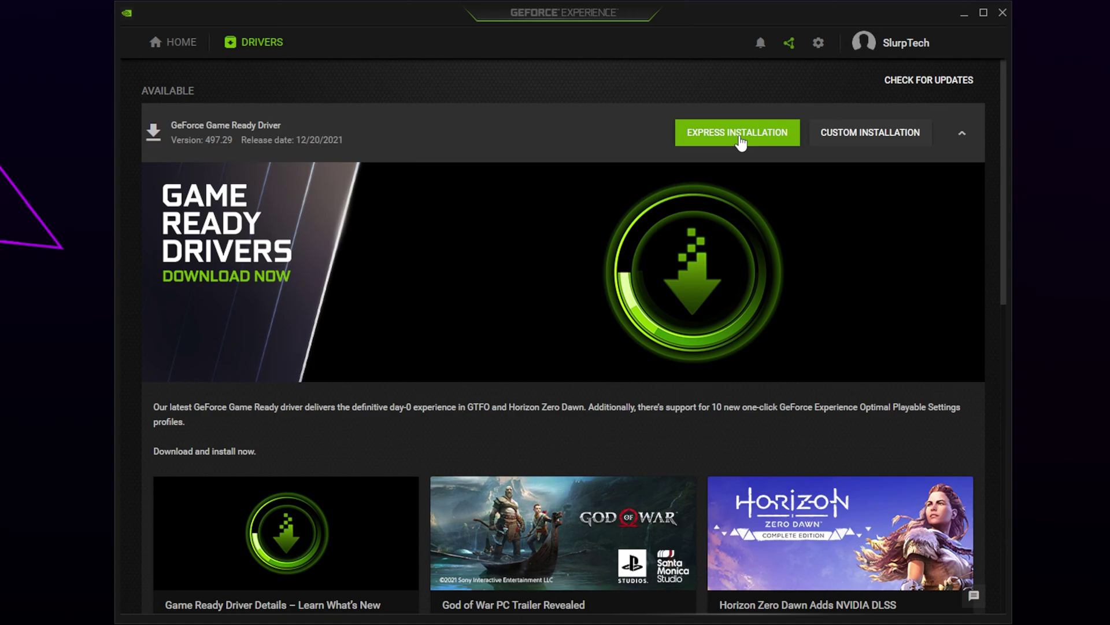
click(740, 142)
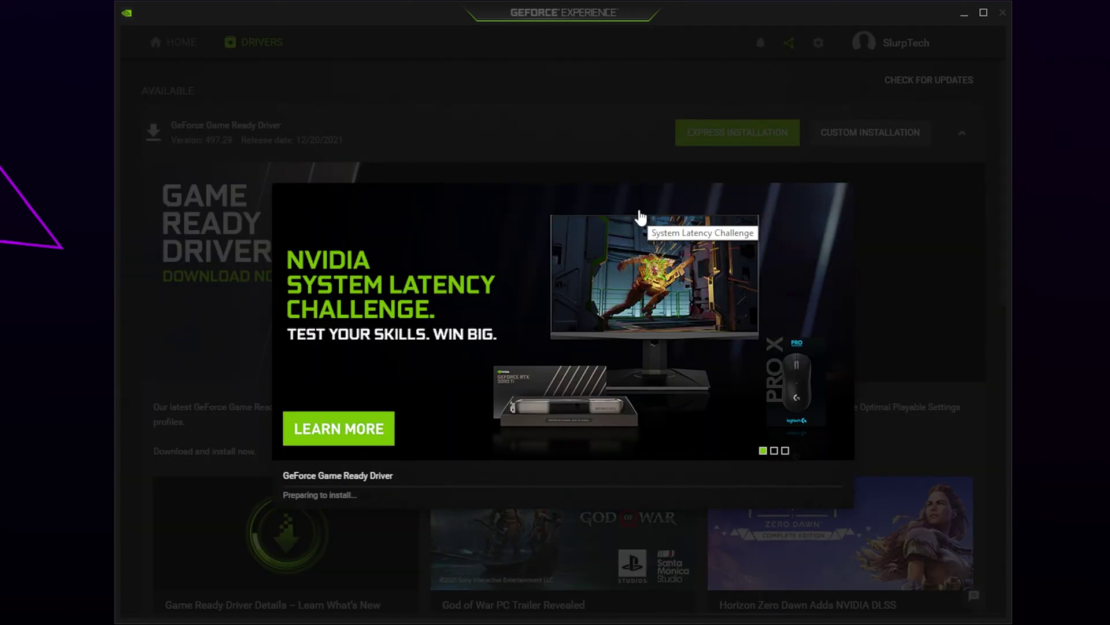